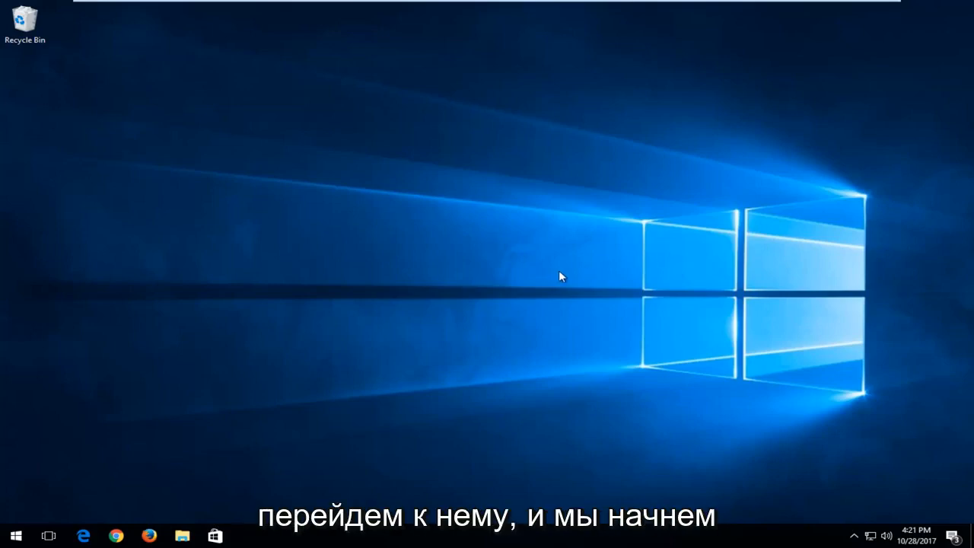
Search Windows for "power options" and open the Power & sleep settings.
click(12, 537)
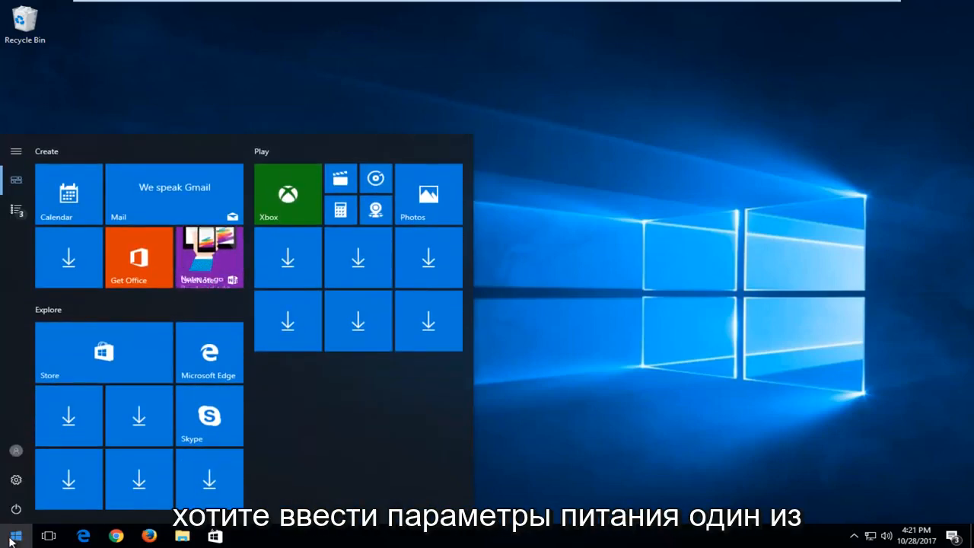
click(12, 538)
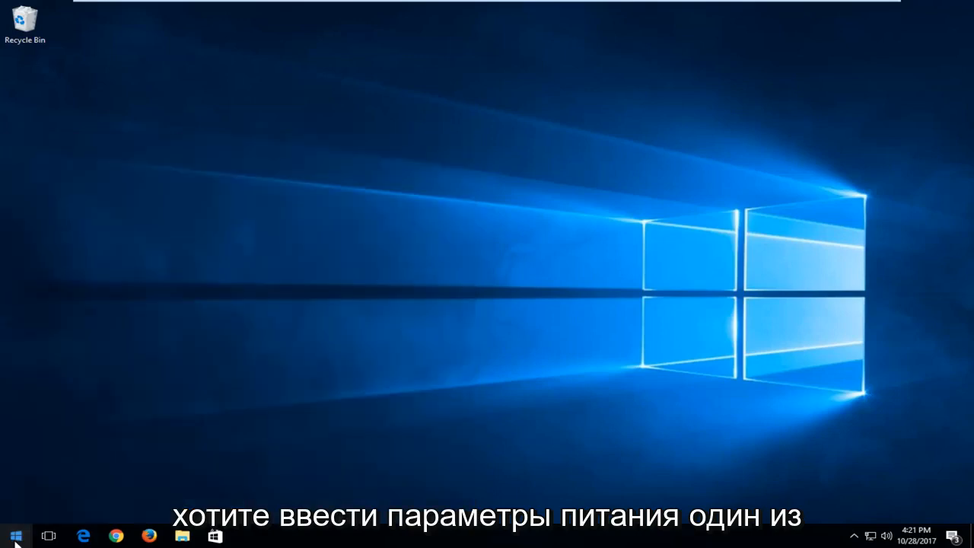
click(13, 538)
click(14, 540)
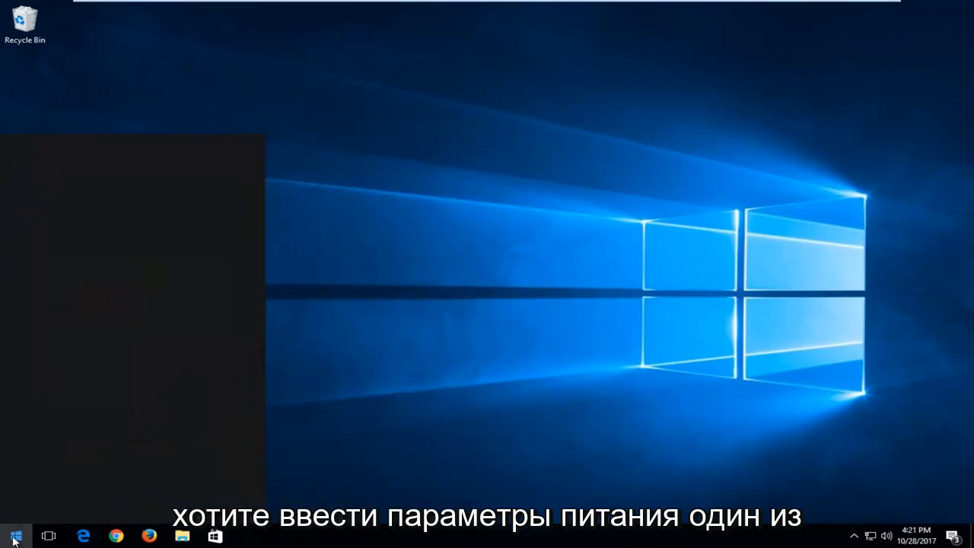
text(power options)
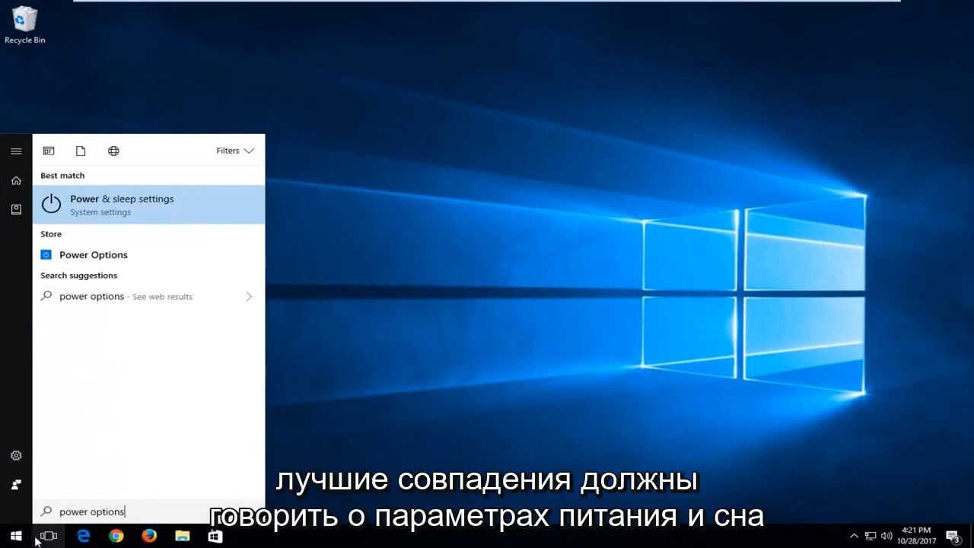
click(144, 208)
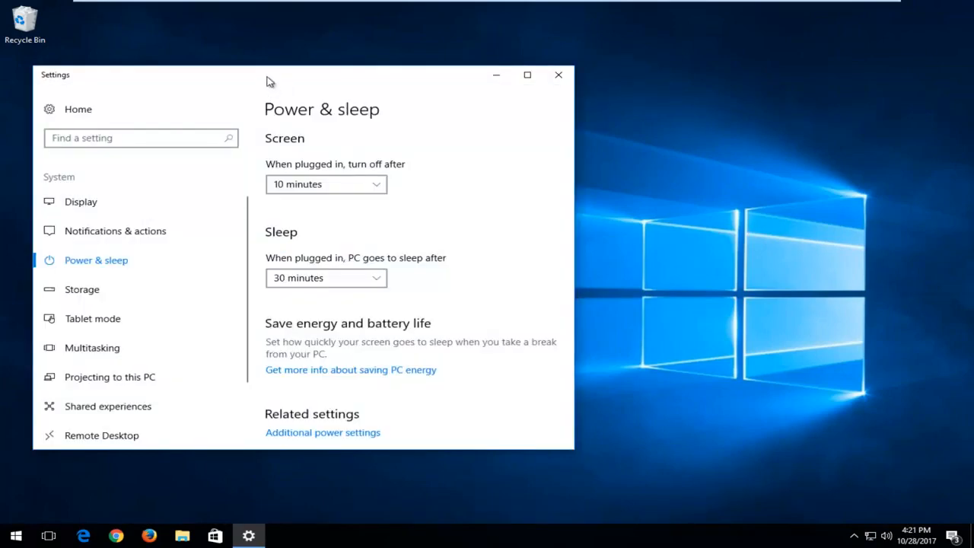
Open the additional power settings from the related settings of the Power & sleep page.
drag(267, 82, 461, 87)
scroll(550, 258, down, 1)
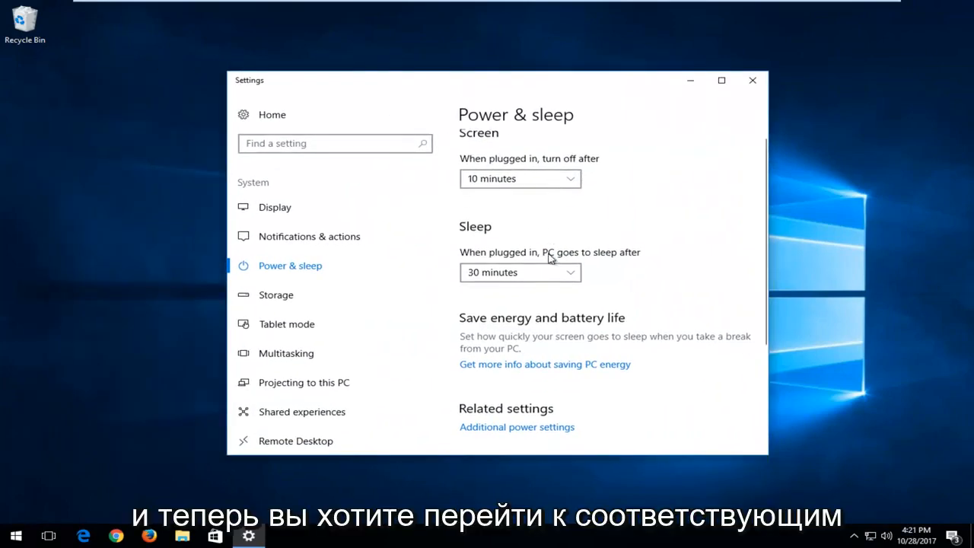
scroll(549, 257, down, 3)
scroll(503, 275, up, 3)
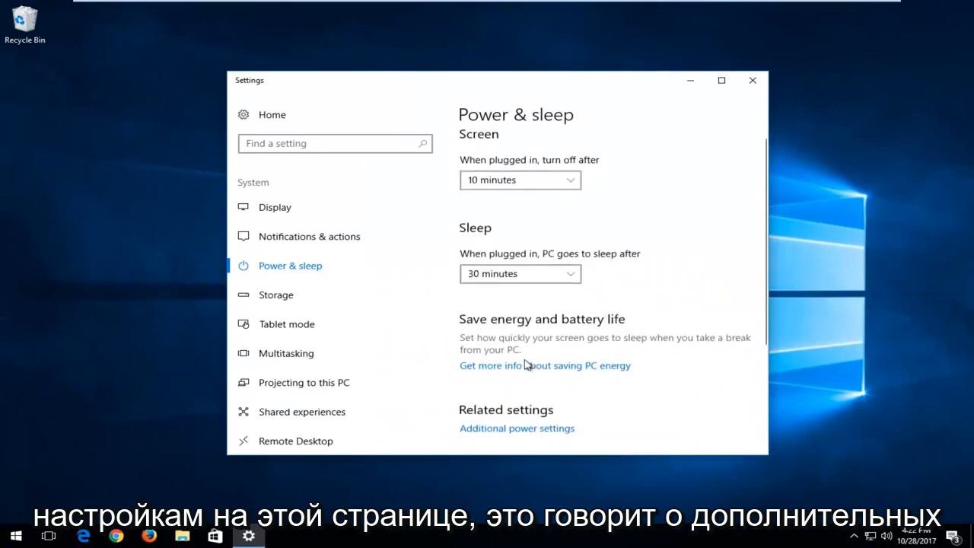
scroll(503, 355, down, 2)
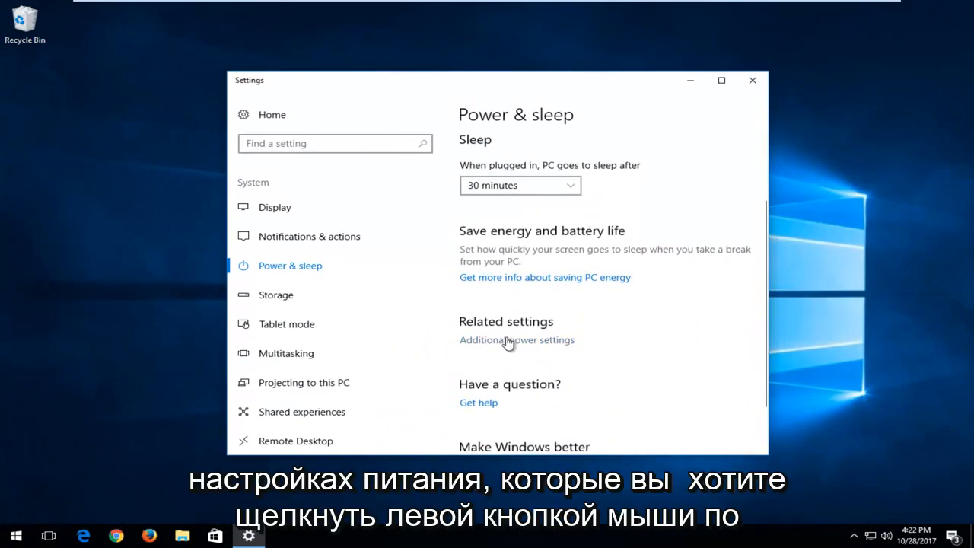
click(508, 340)
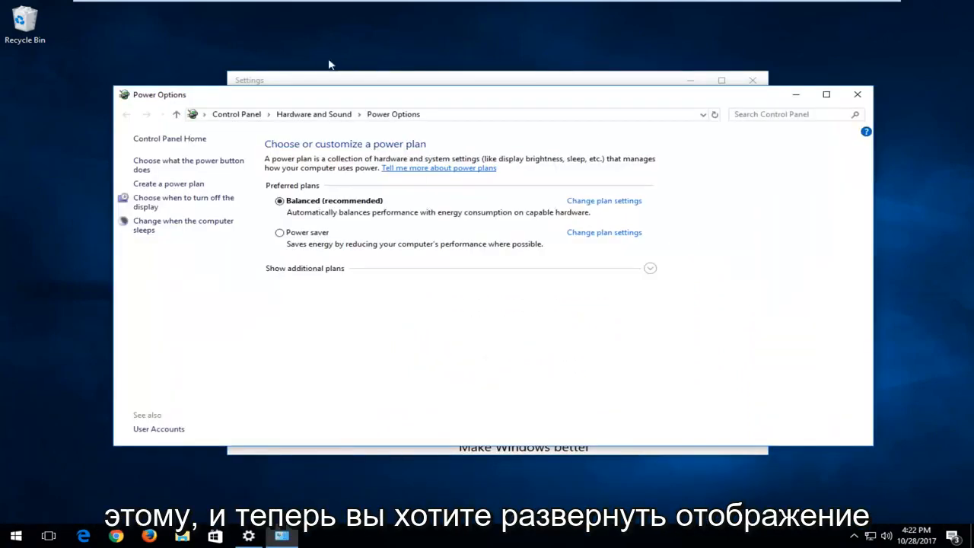
Show the additional power plans, select the High performance plan, and close both Power Options and Settings.
drag(337, 99, 342, 86)
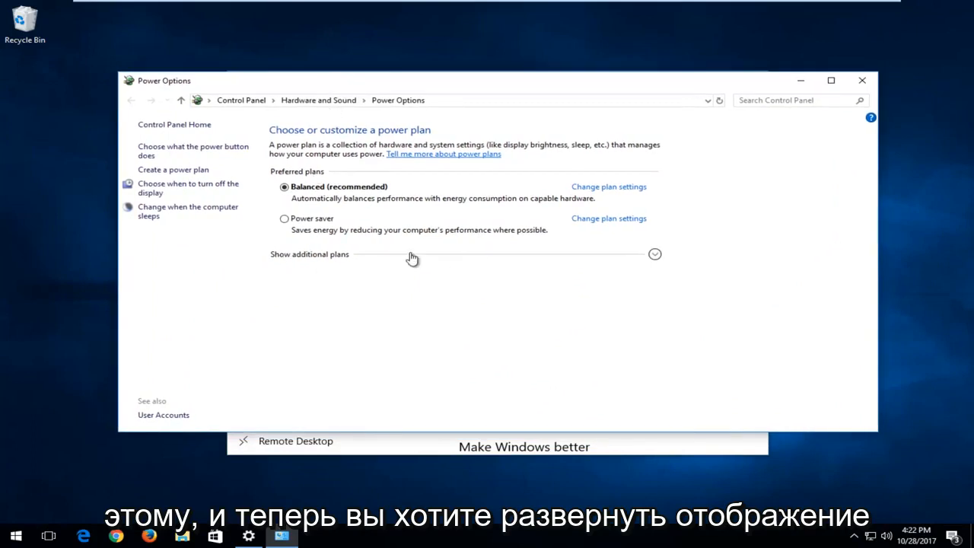
click(302, 256)
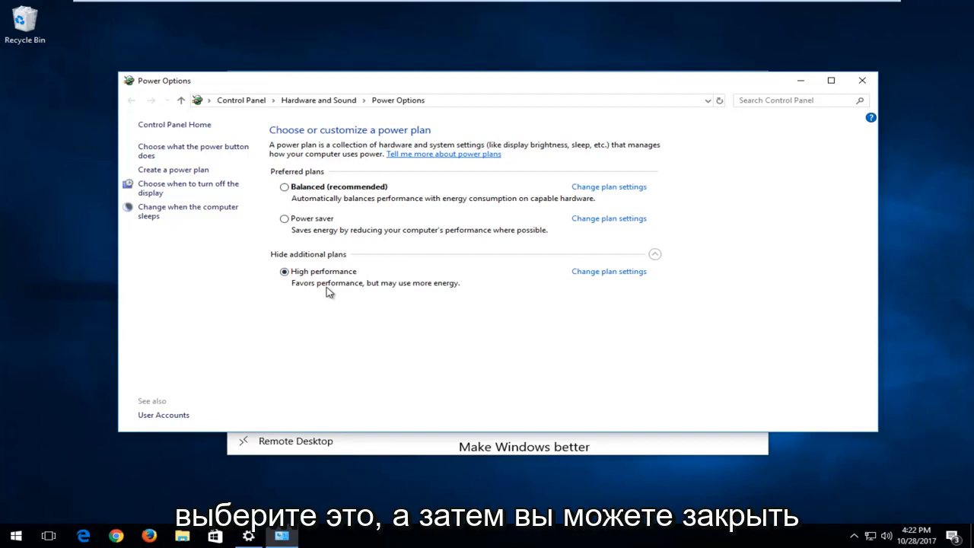
click(865, 80)
click(752, 80)
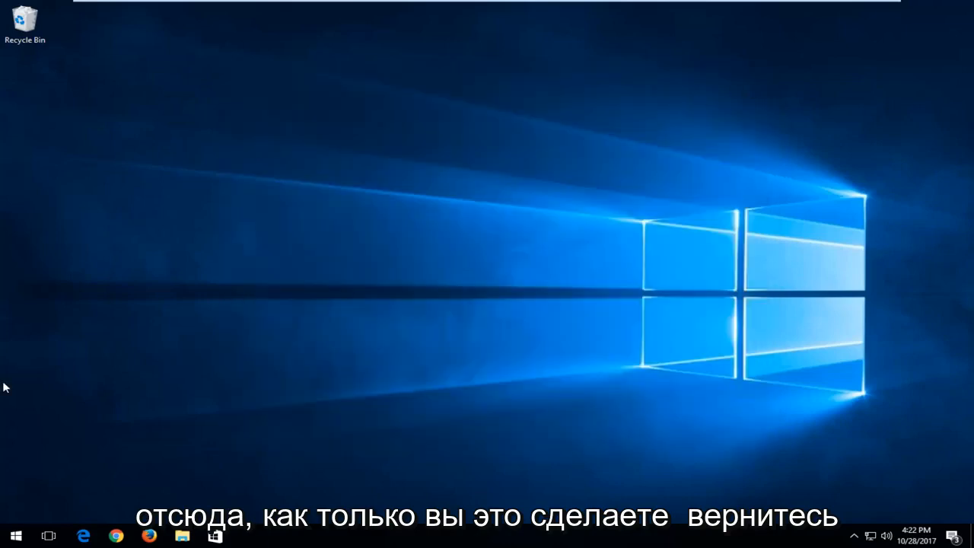
Search Windows for "performance" and open "Adjust the appearance and performance of Windows".
click(16, 536)
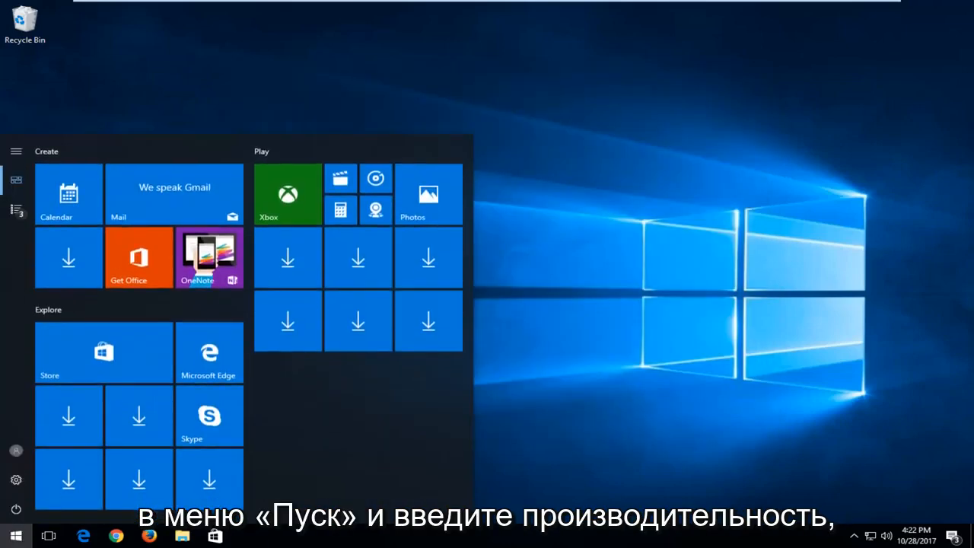
text(performance)
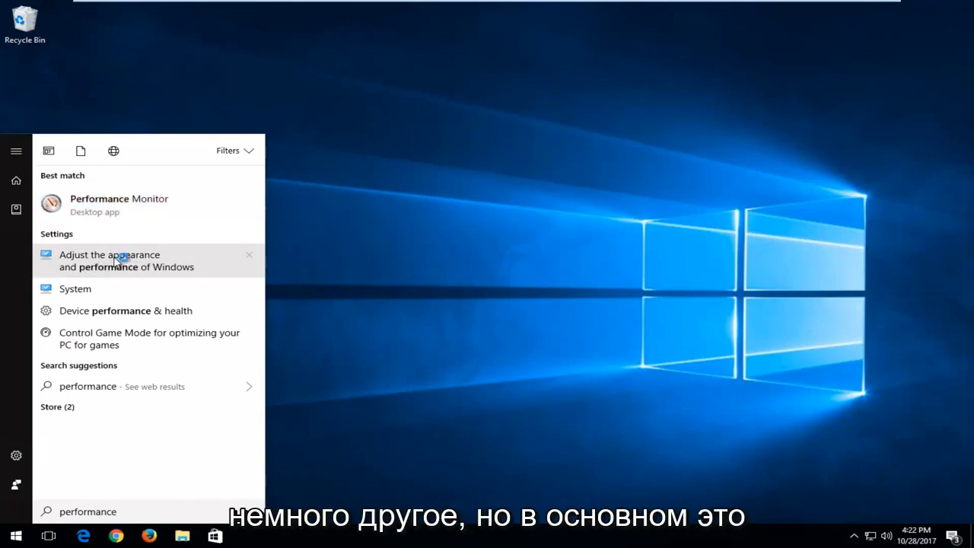
click(114, 258)
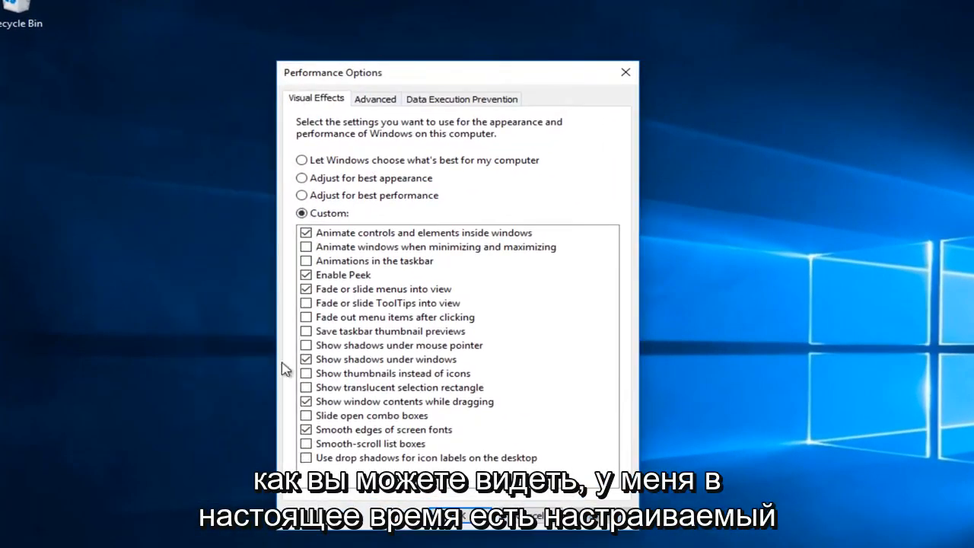
Try the "Adjust for best performance" visual effects preset, switch back to Custom, and discard the changes.
click(303, 197)
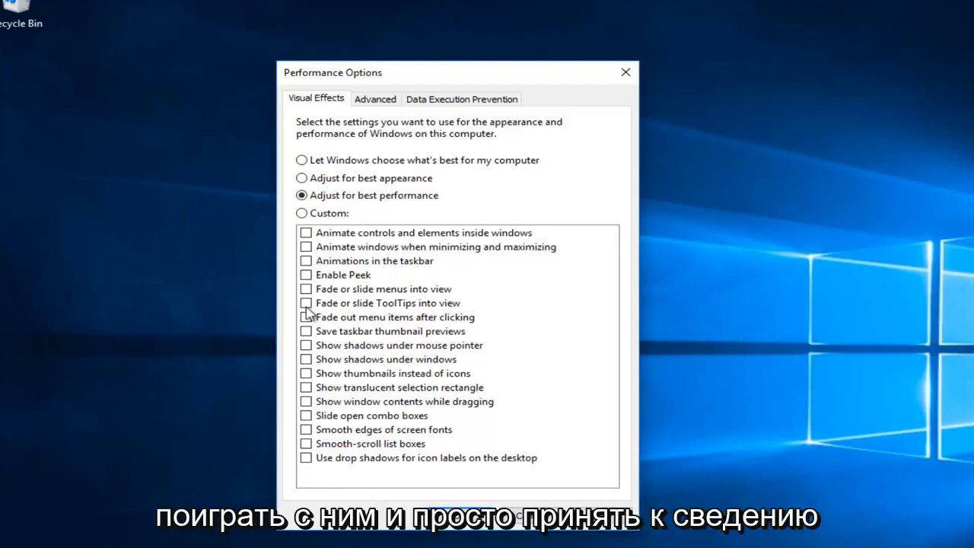
click(302, 214)
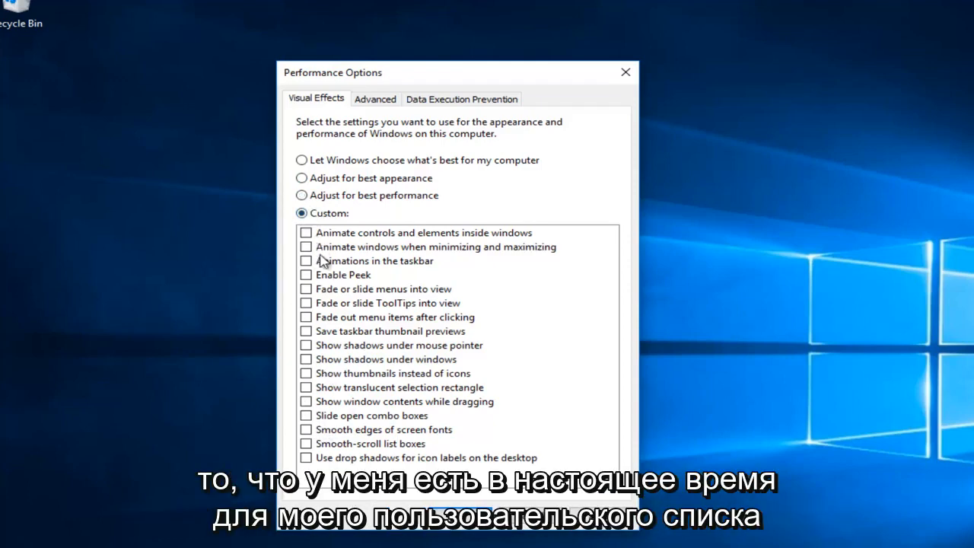
click(527, 525)
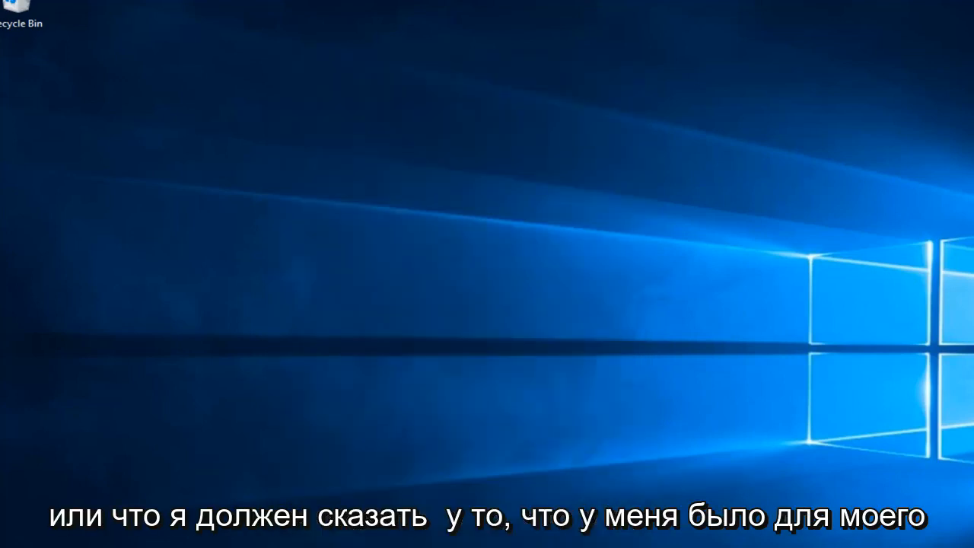
Reopen "Adjust the appearance and performance of Windows" through a search for "performance" and move its dialog toward the middle of the desktop.
key(super)
key(super)
text(poe)
key(BackSpace)
key(BackSpace)
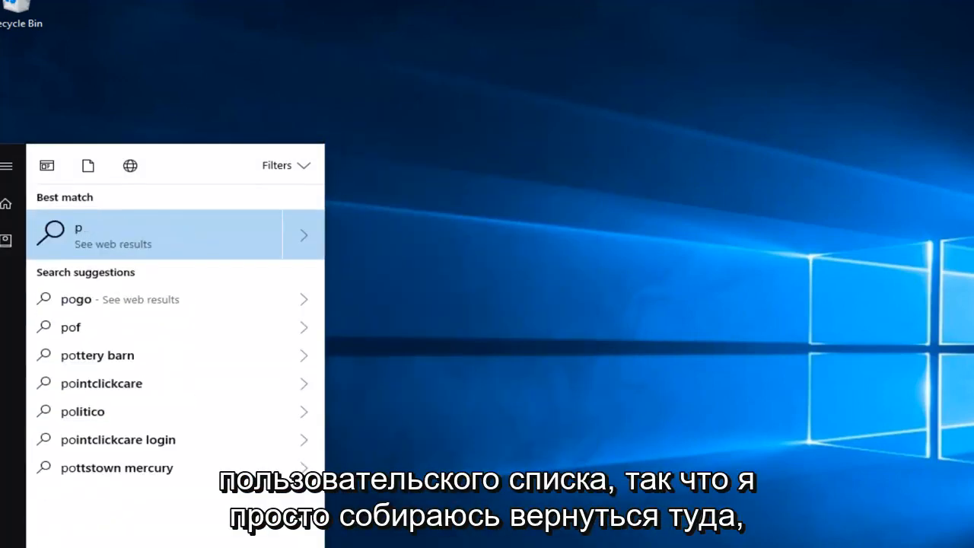
text(erforman)
key(BackSpace)
key(BackSpace)
key(BackSpace)
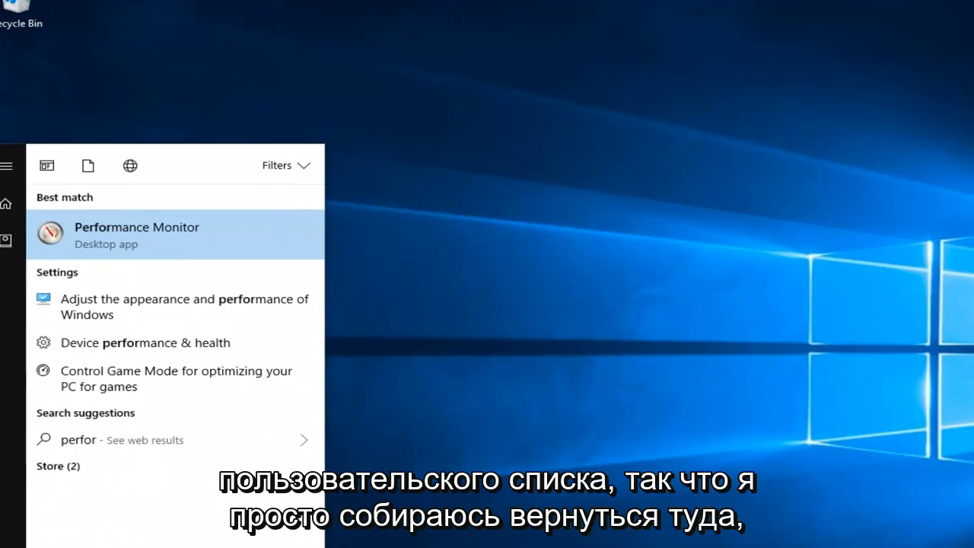
text(mance)
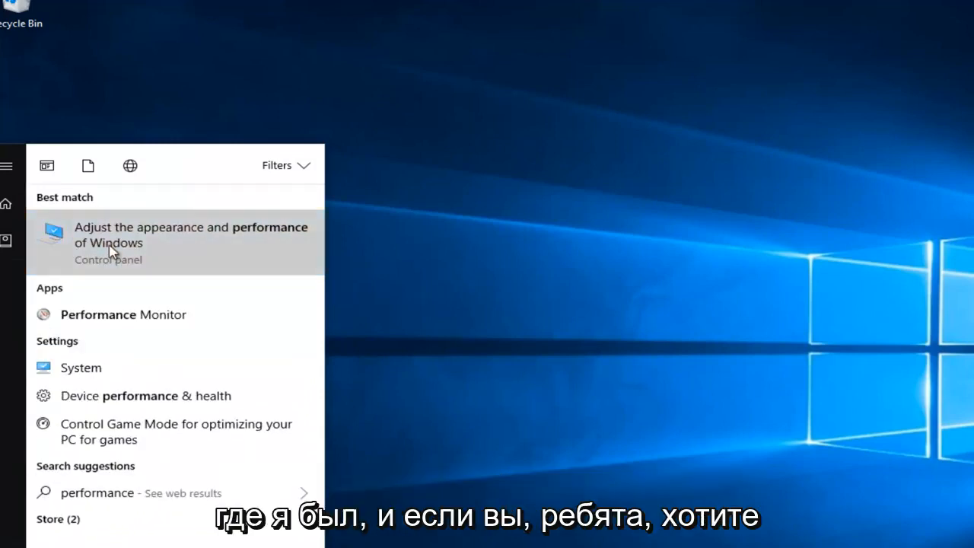
click(103, 228)
drag(240, 37, 468, 65)
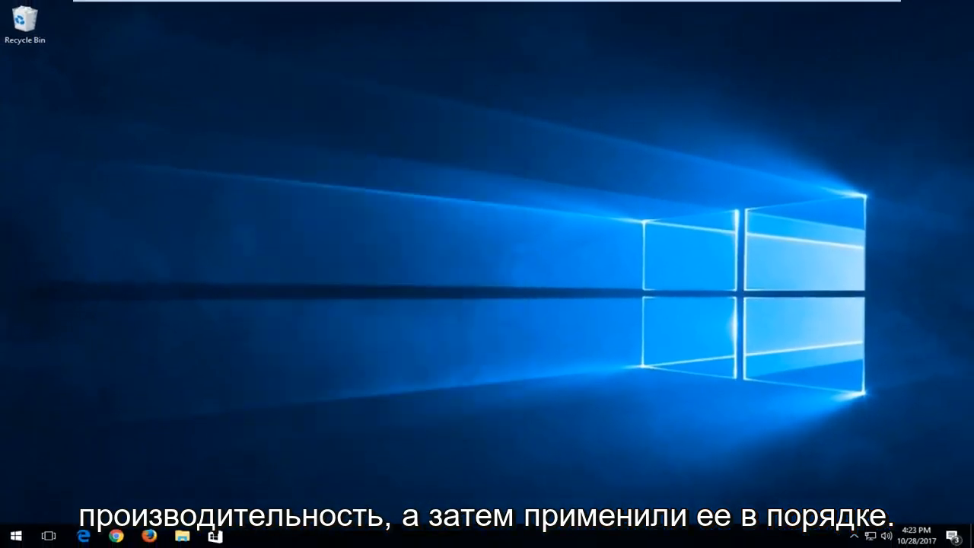
Search Windows for Disk Cleanup and open it for drive C:.
click(16, 535)
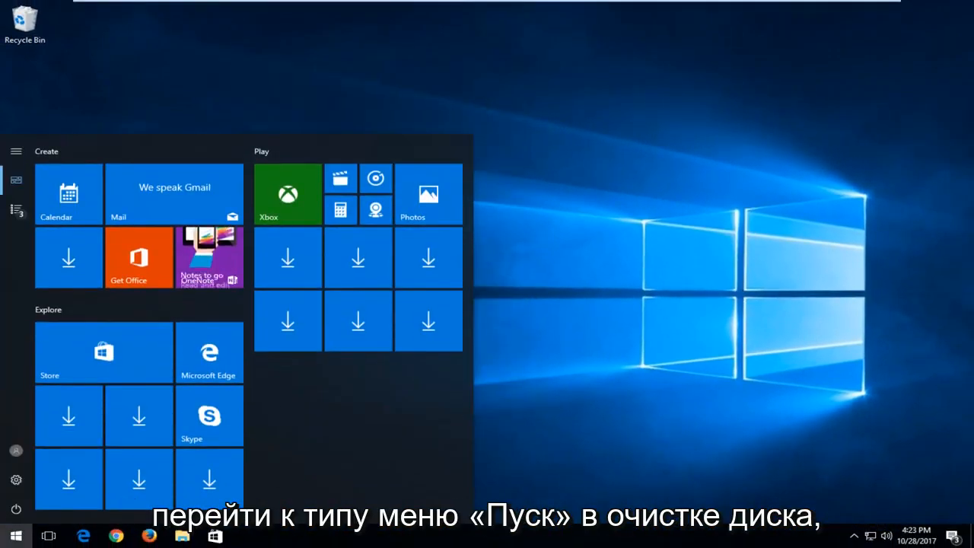
text(disk de)
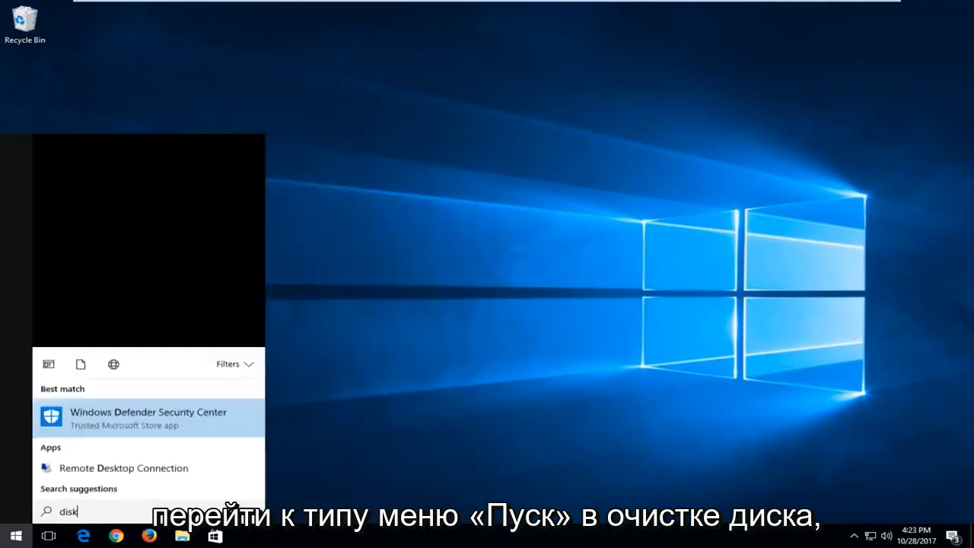
key(BackSpace)
key(BackSpace)
text(c)
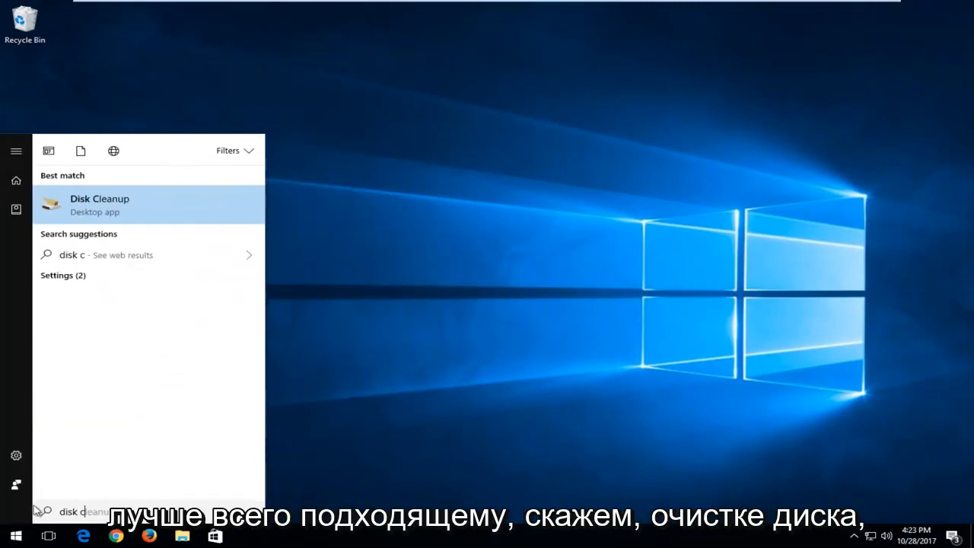
click(96, 208)
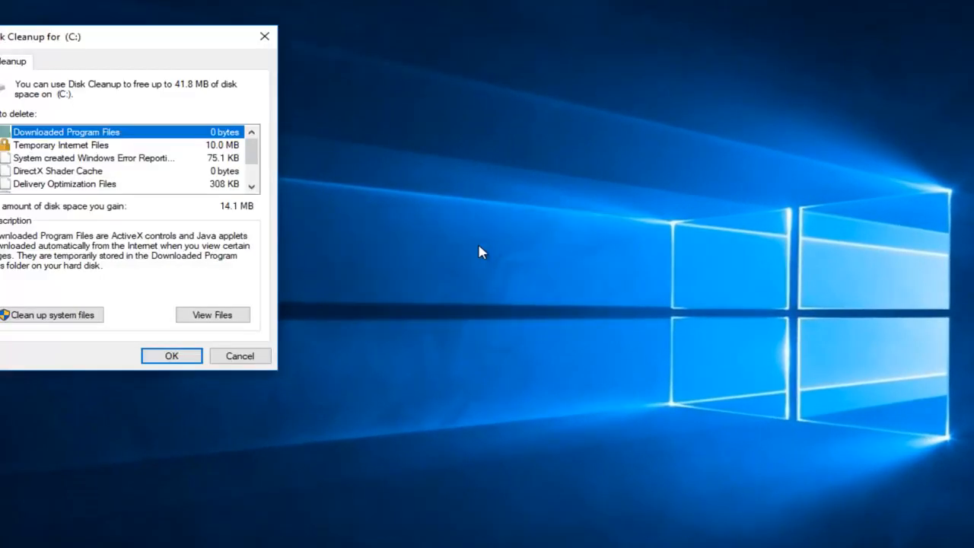
Review the deletable files on drive C:, rescan with system files included, and close Disk Cleanup without deleting anything.
drag(166, 32, 451, 80)
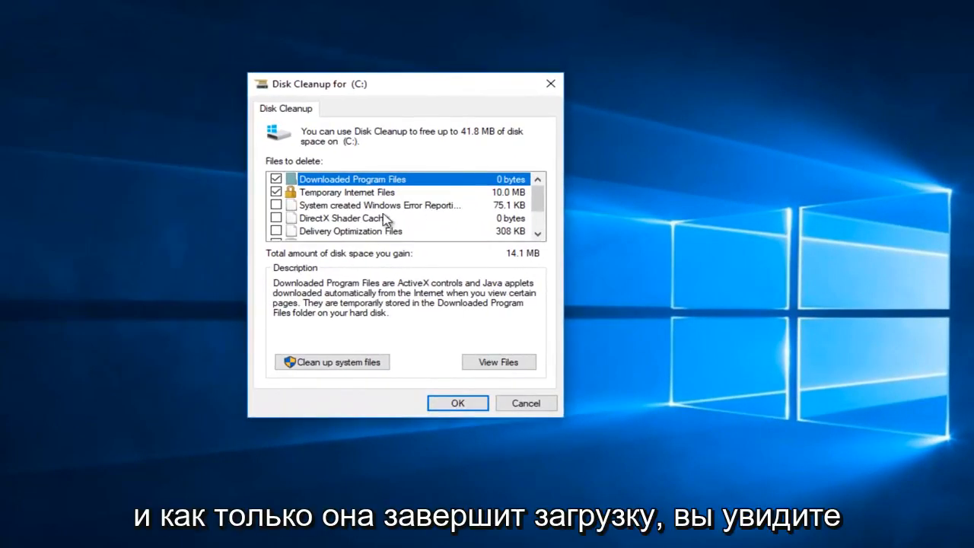
mouse_move(536, 195)
mouse_down()
mouse_move(538, 218)
mouse_move(525, 208)
mouse_move(527, 183)
mouse_up()
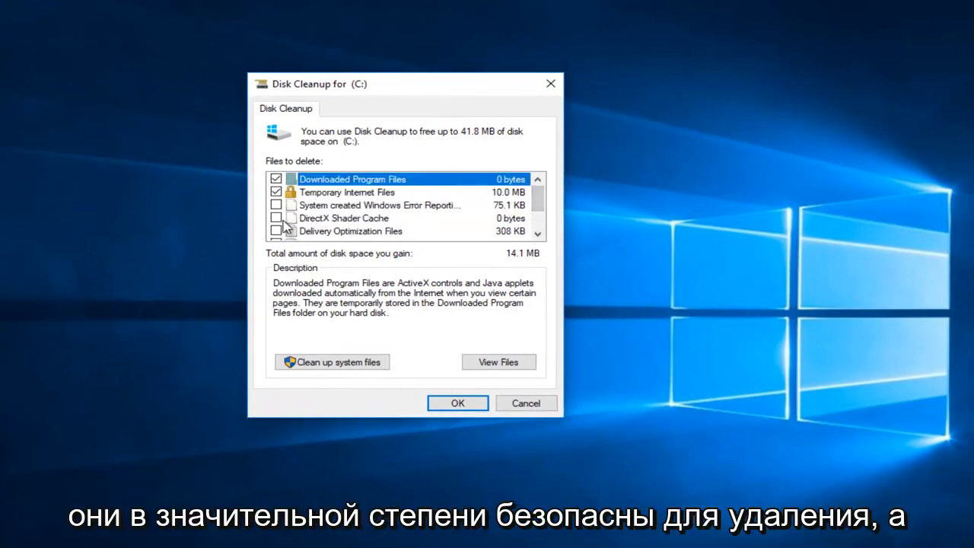
click(325, 365)
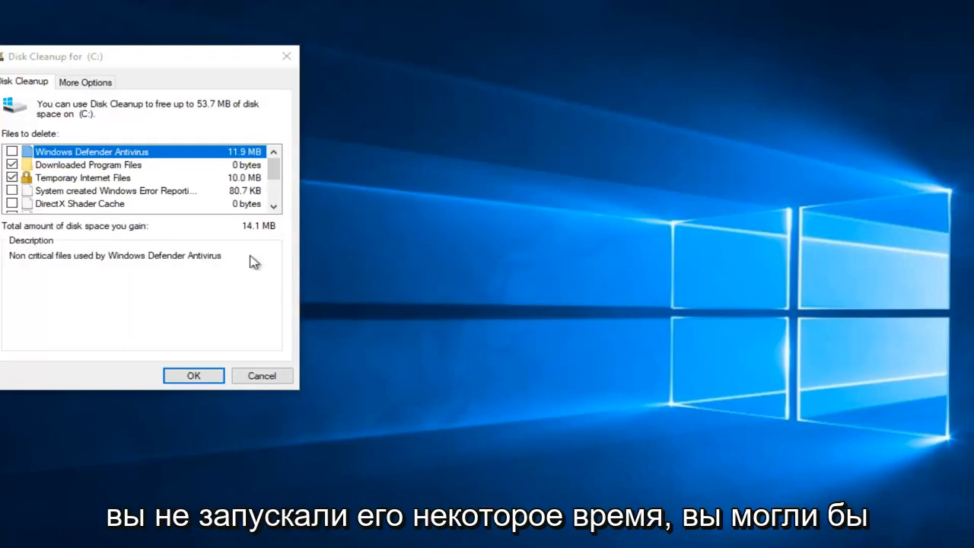
drag(183, 61, 362, 83)
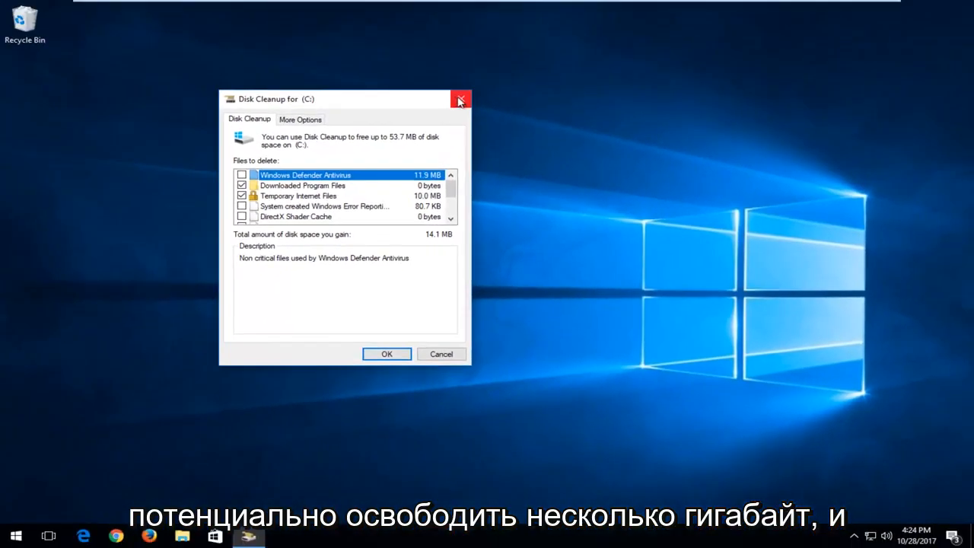
click(449, 78)
Search Windows for "programs and fea", open Add or remove programs, and view the installed apps list.
key(super)
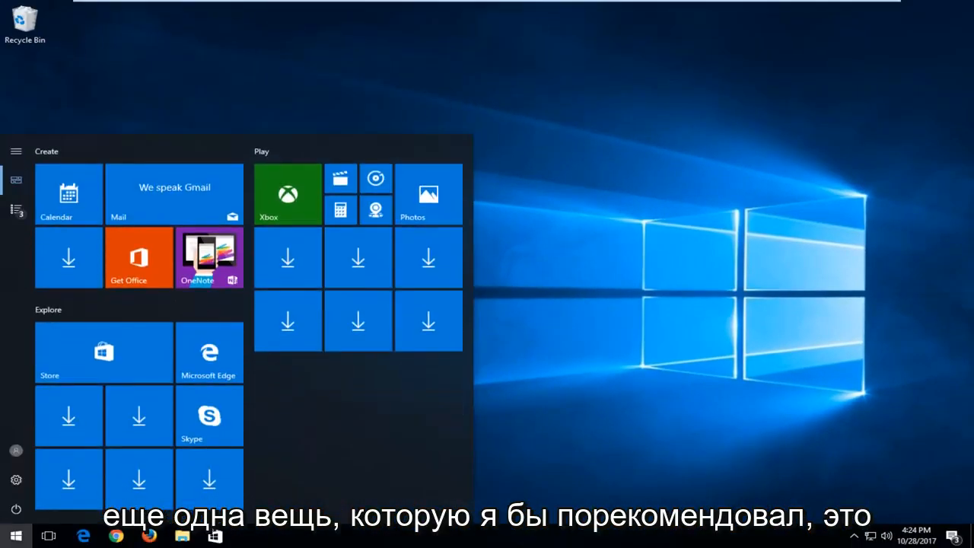
text(progr)
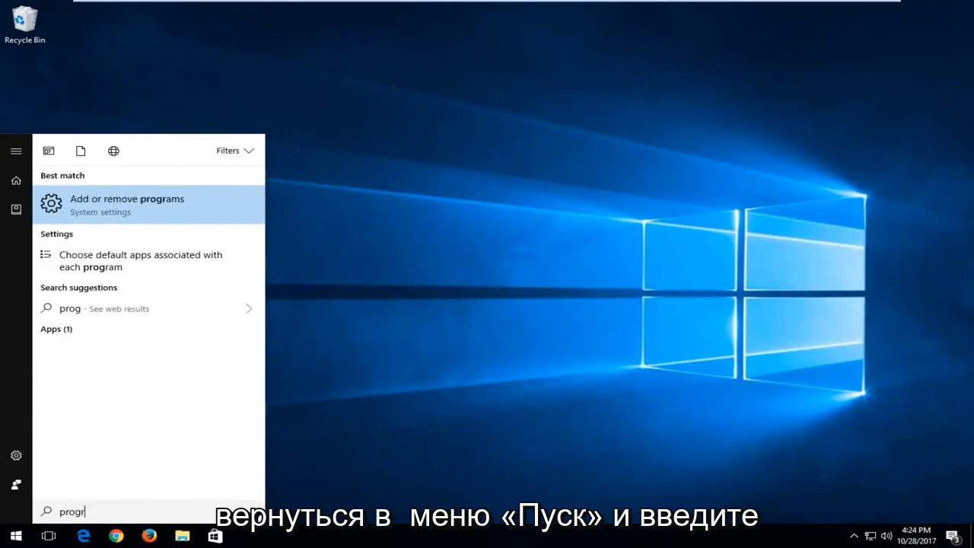
text(ams and fea)
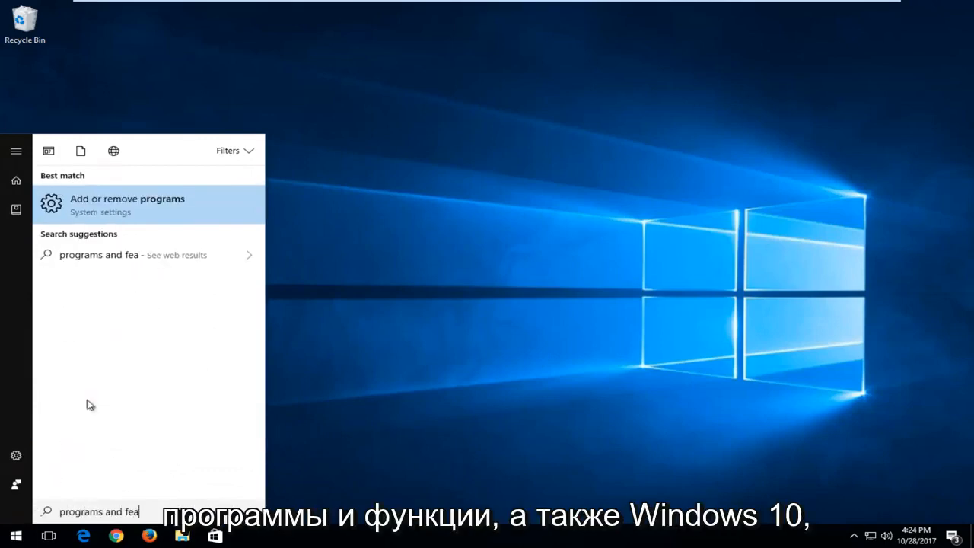
click(92, 206)
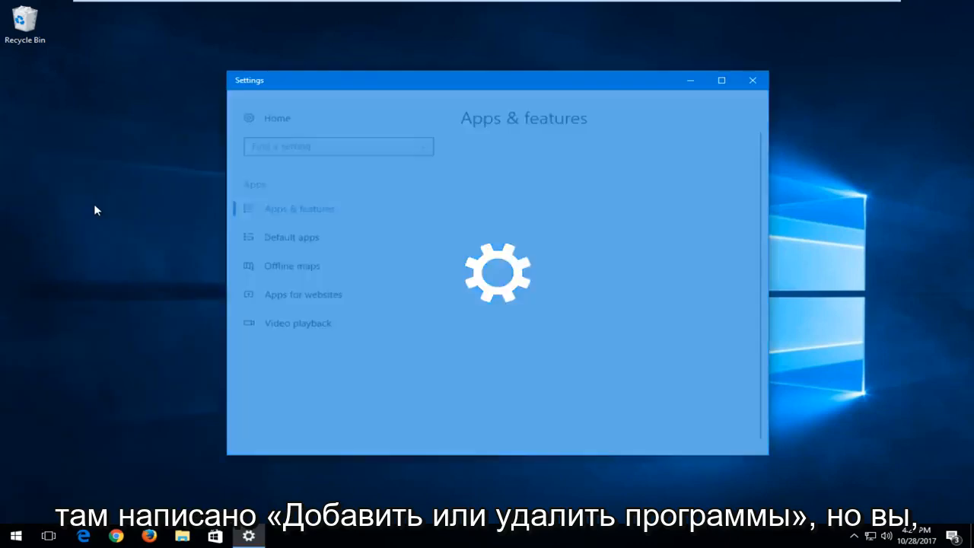
scroll(530, 274, down, 1)
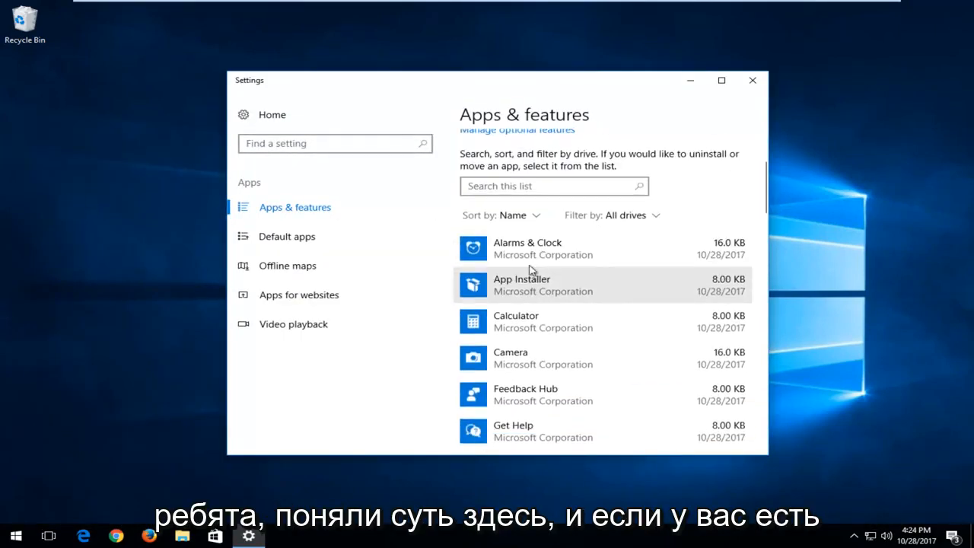
Browse the installed apps list, expand the Calculator and Get Office entries to view their options, and close Settings without uninstalling anything.
scroll(531, 270, down, 2)
scroll(550, 289, up, 1)
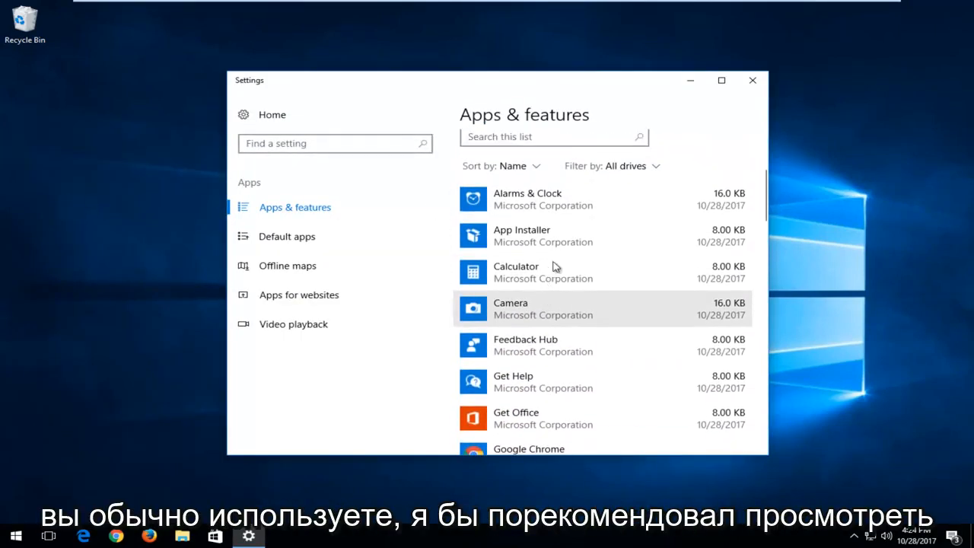
click(513, 270)
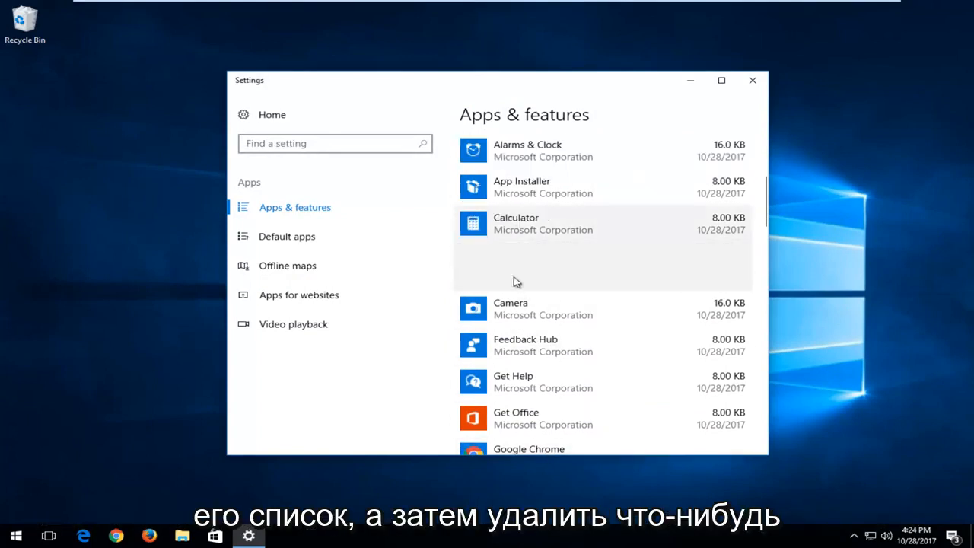
scroll(508, 381, down, 1)
click(515, 369)
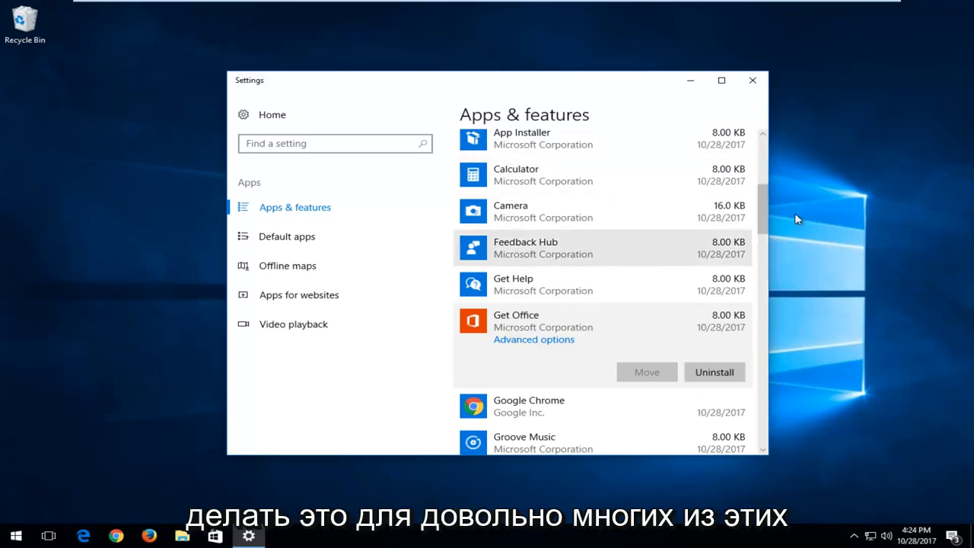
click(761, 78)
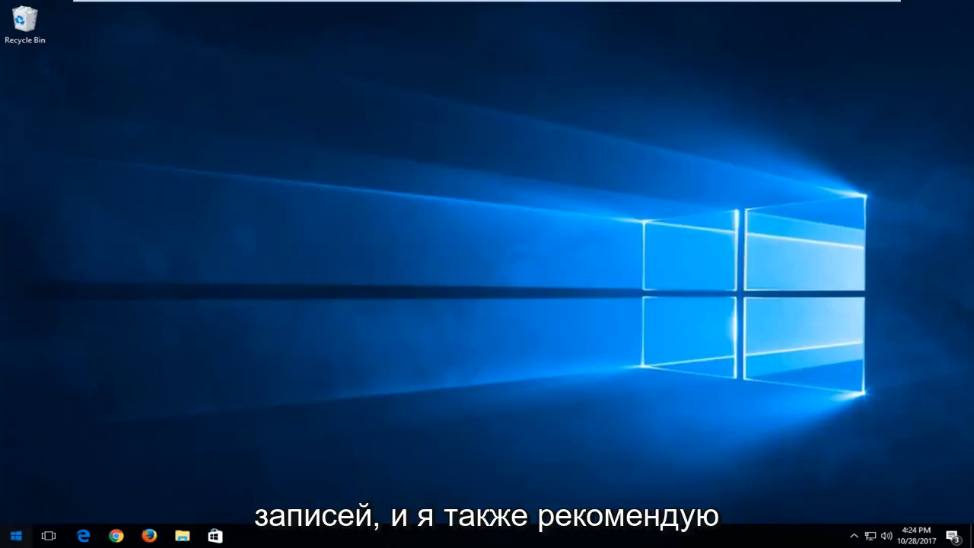
Search Windows for "msconfig" and open System Configuration.
click(15, 535)
text(ms)
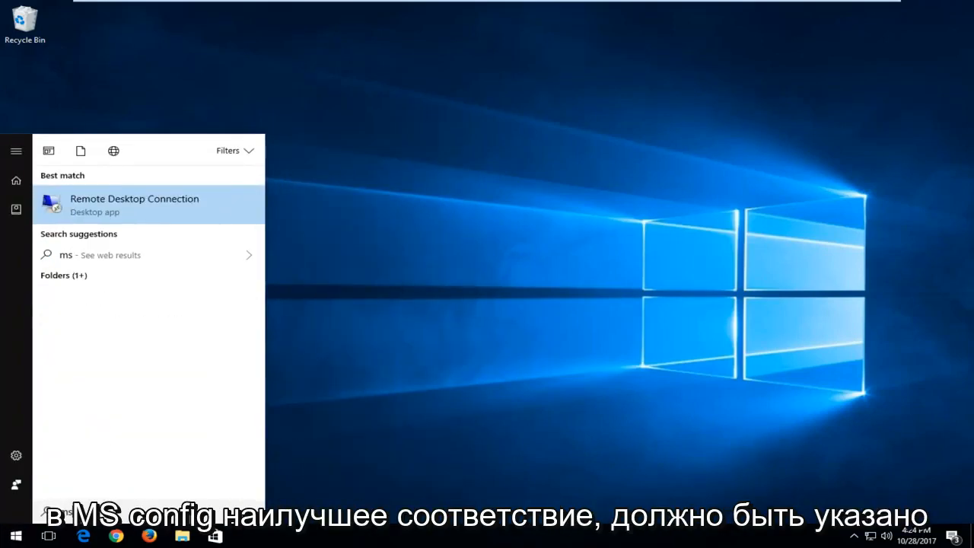
text(config)
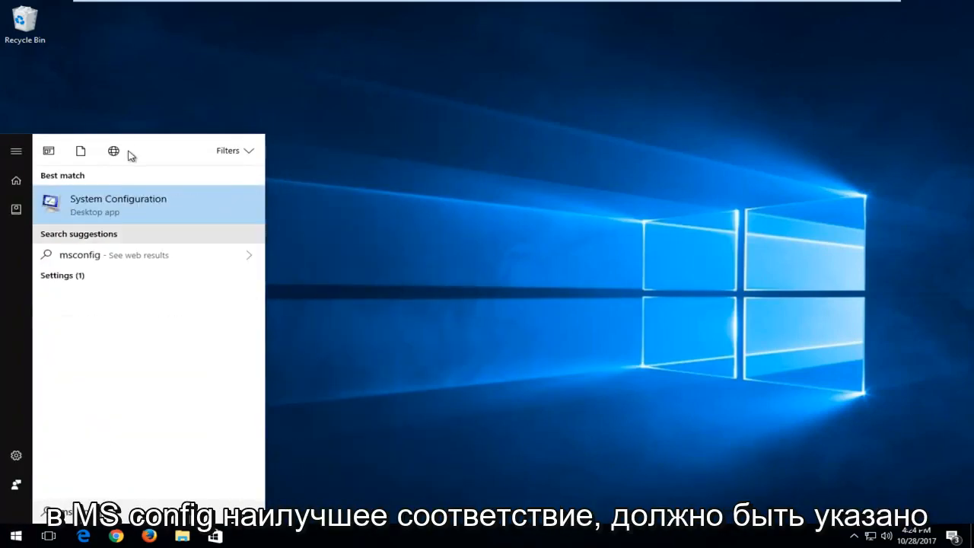
click(113, 205)
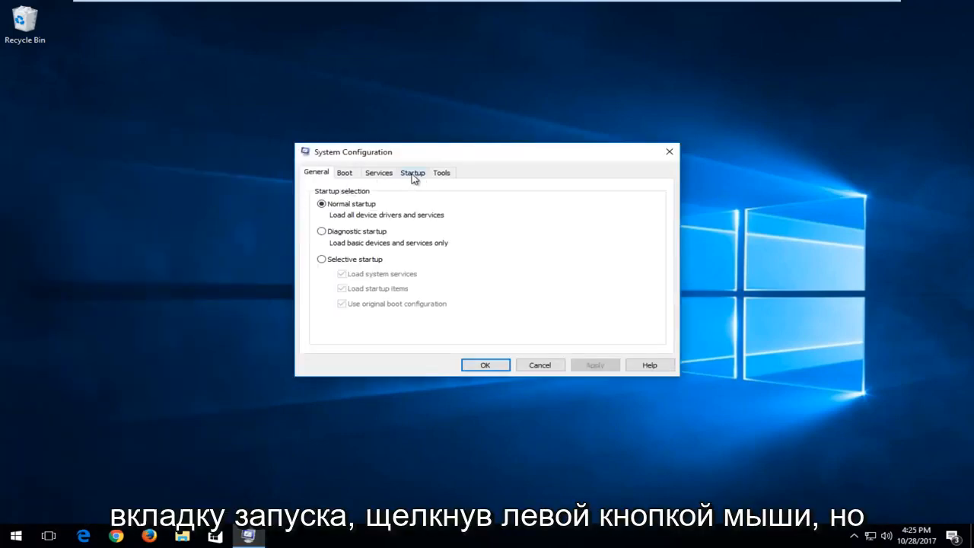
Open Task Manager's startup programs list from System Configuration and move its window toward the middle of the desktop.
click(413, 173)
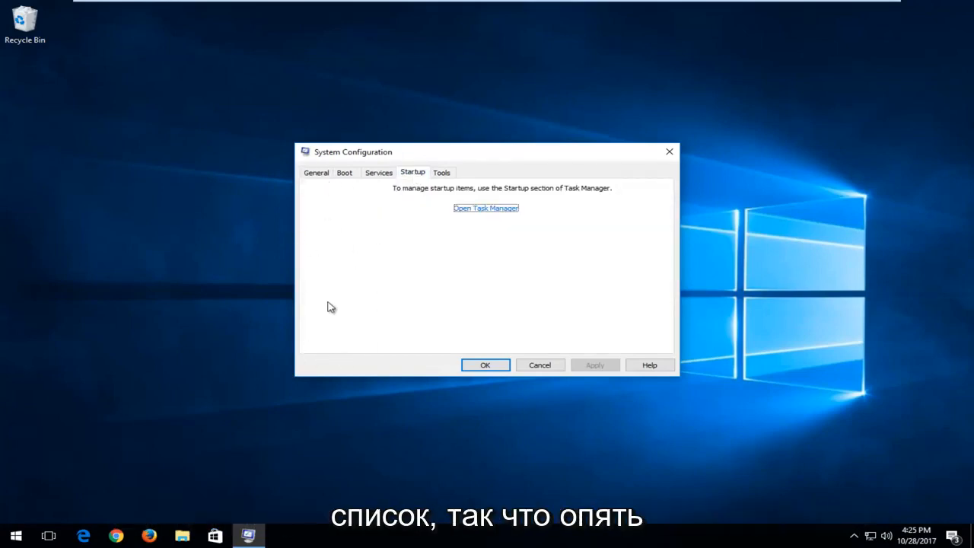
click(471, 208)
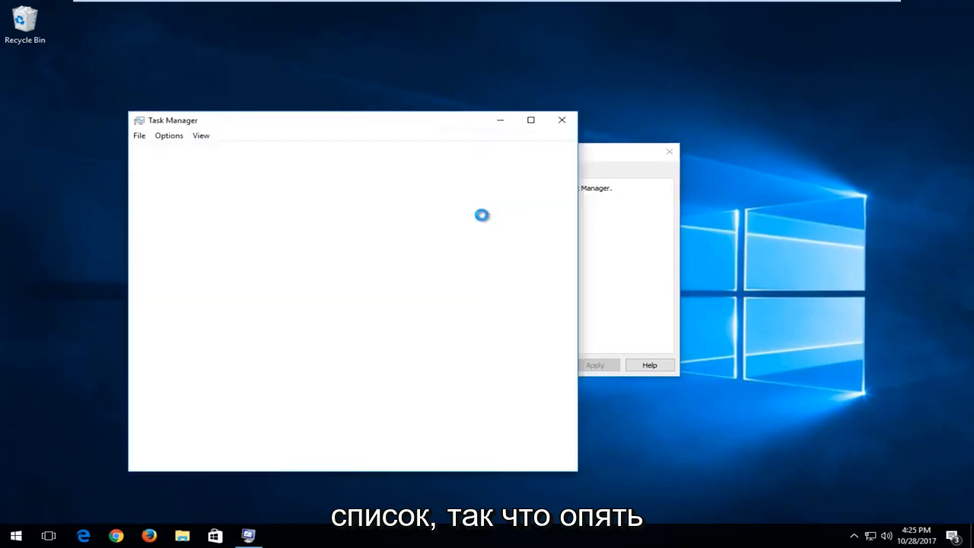
drag(342, 124, 495, 101)
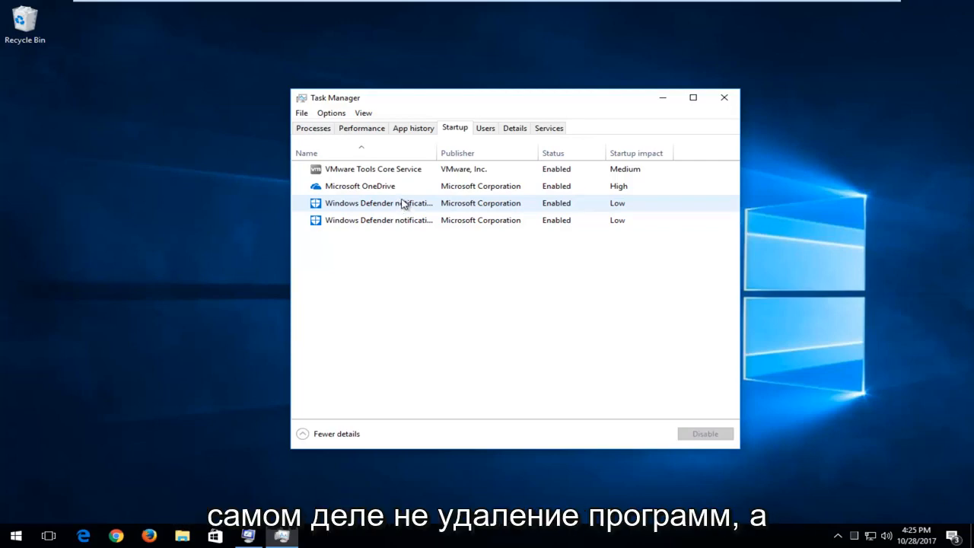
Disable Microsoft OneDrive in the startup programs list and enable it again.
click(373, 189)
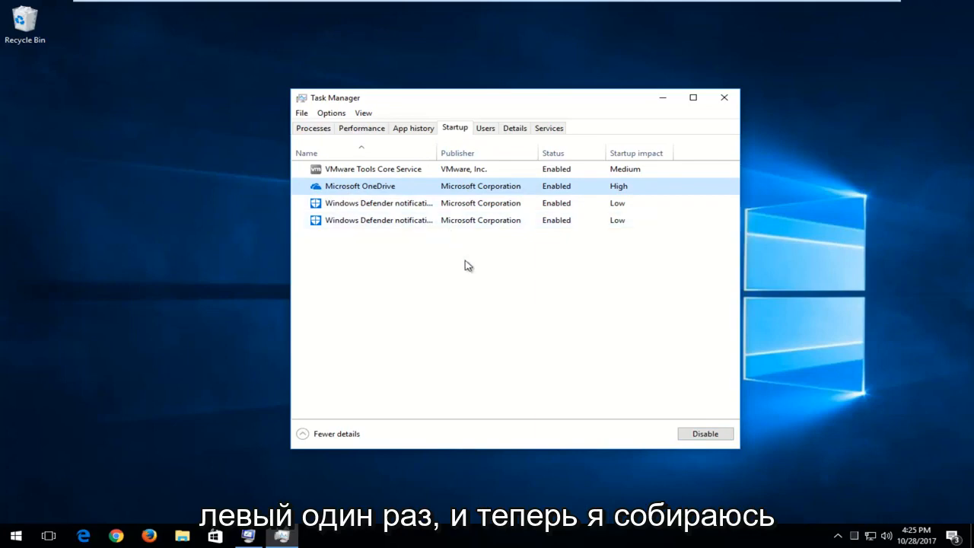
click(699, 434)
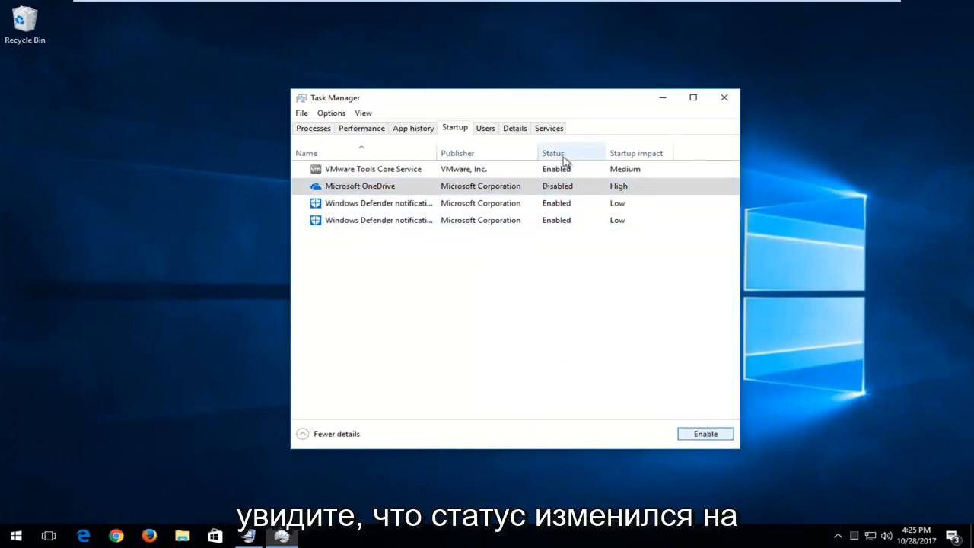
click(400, 202)
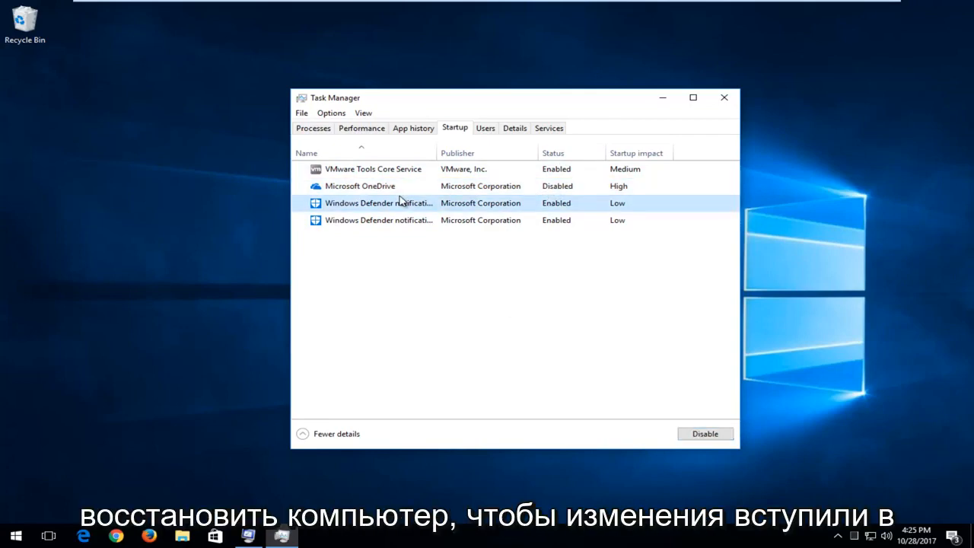
click(397, 189)
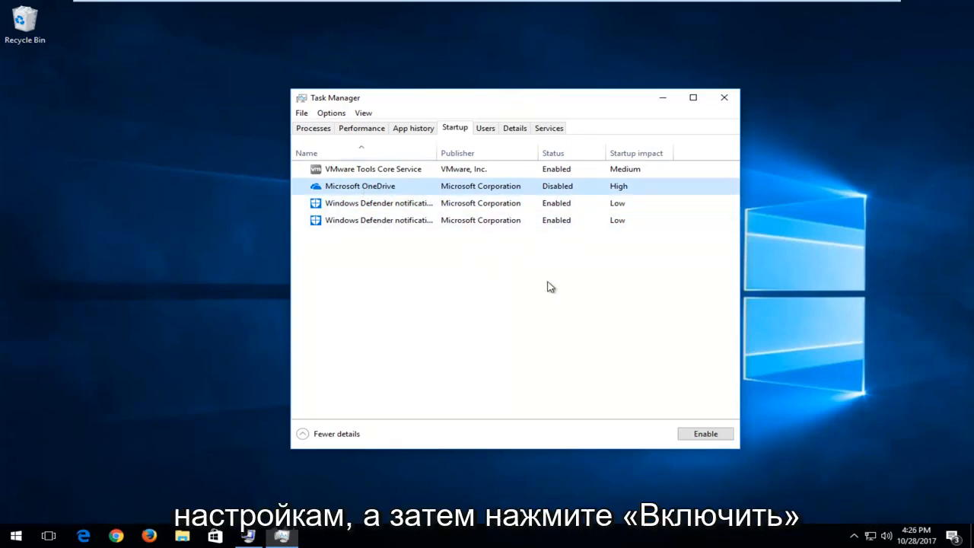
click(697, 433)
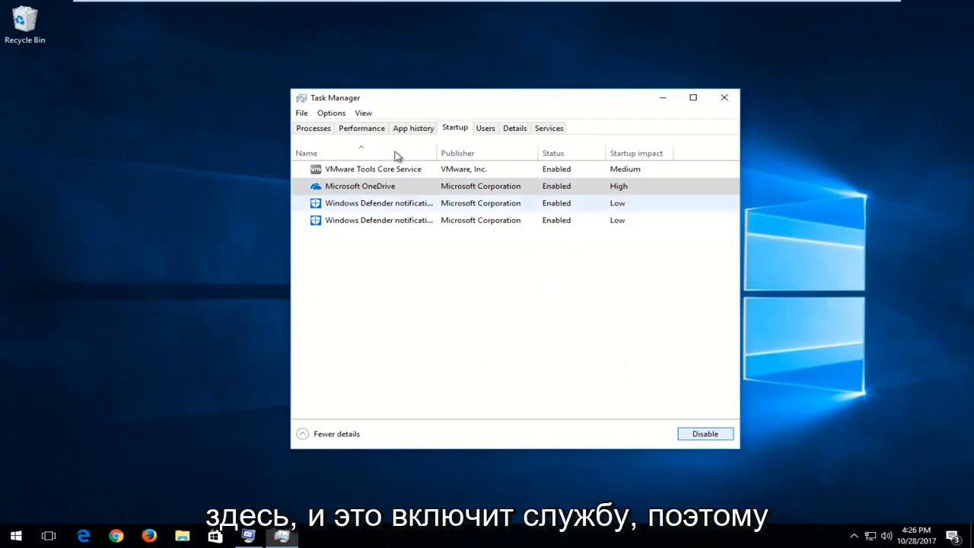
Close Task Manager and accept and close System Configuration.
click(729, 106)
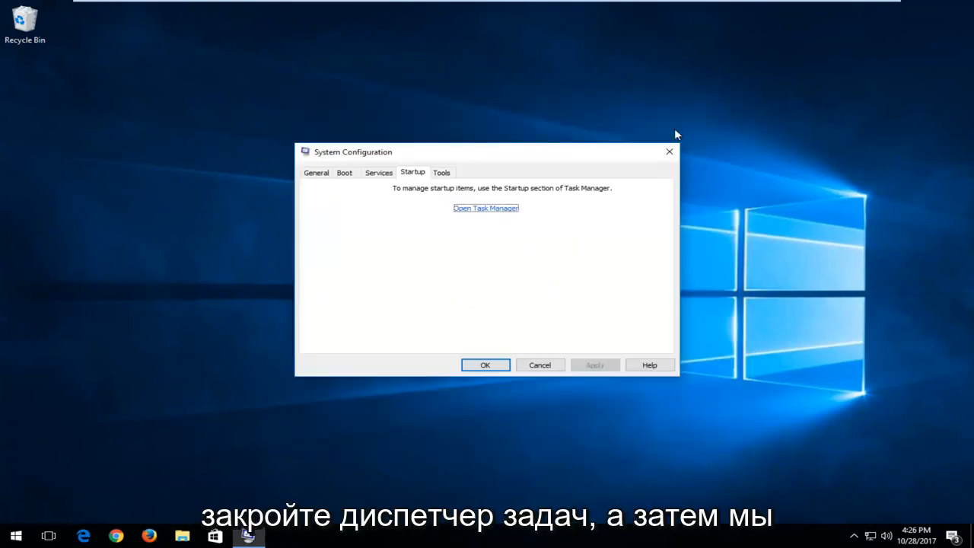
click(486, 366)
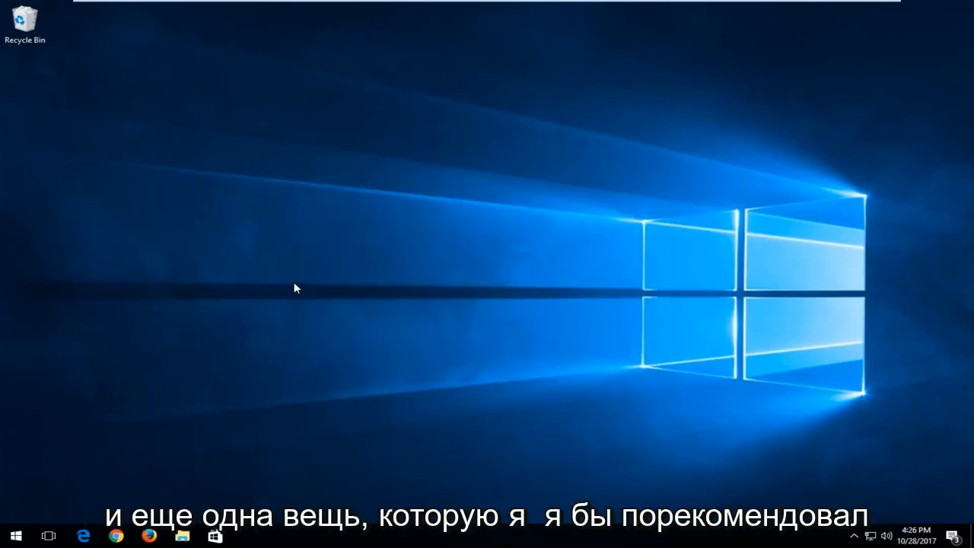
Search Windows for "disk defrag" and open Defragment and Optimize Drives.
click(8, 540)
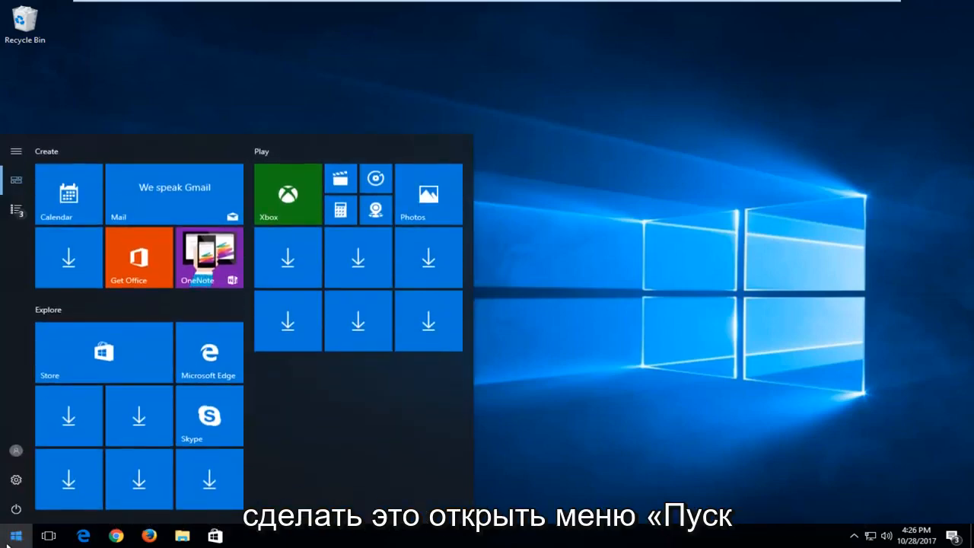
text(dis)
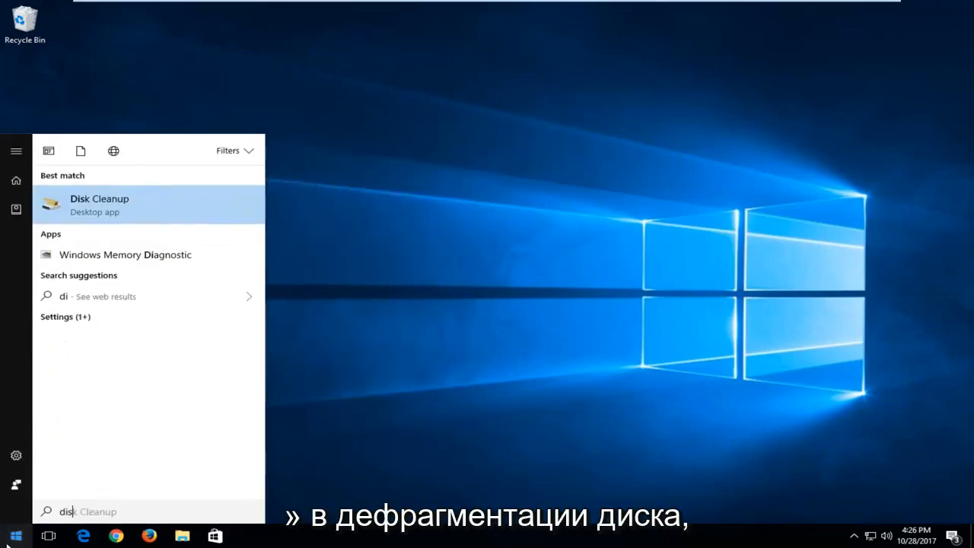
text(k degf)
key(BackSpace)
key(BackSpace)
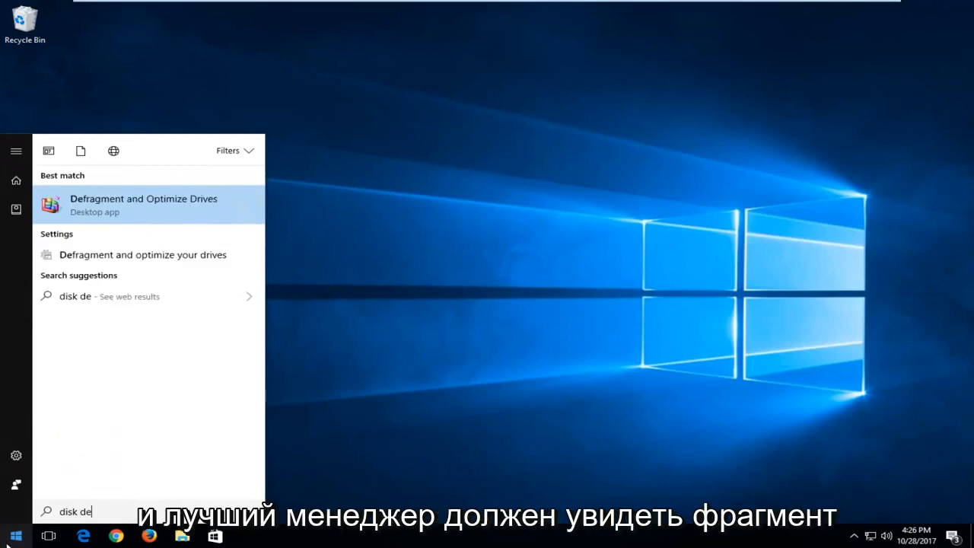
text(frag)
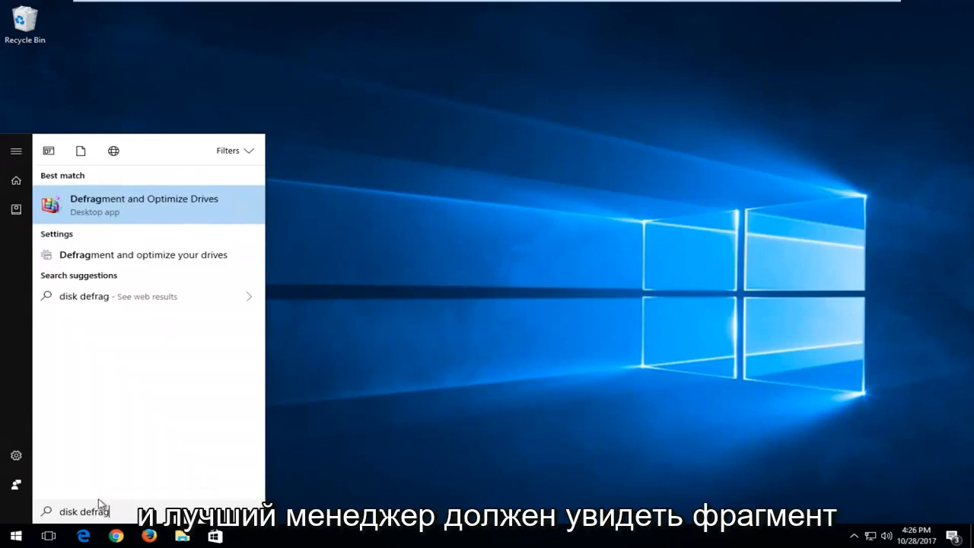
click(138, 204)
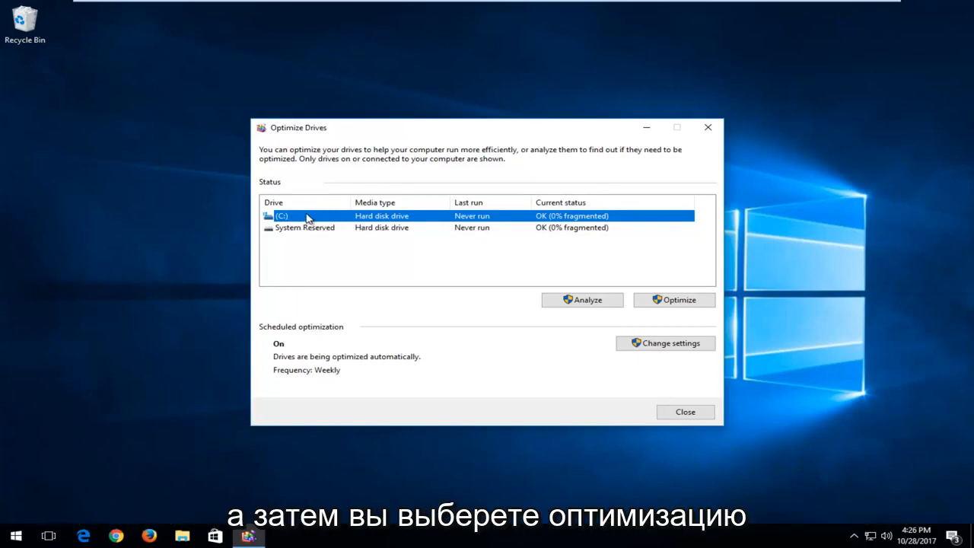
Start optimizing drive C: and clear the drive selection while it runs.
click(669, 303)
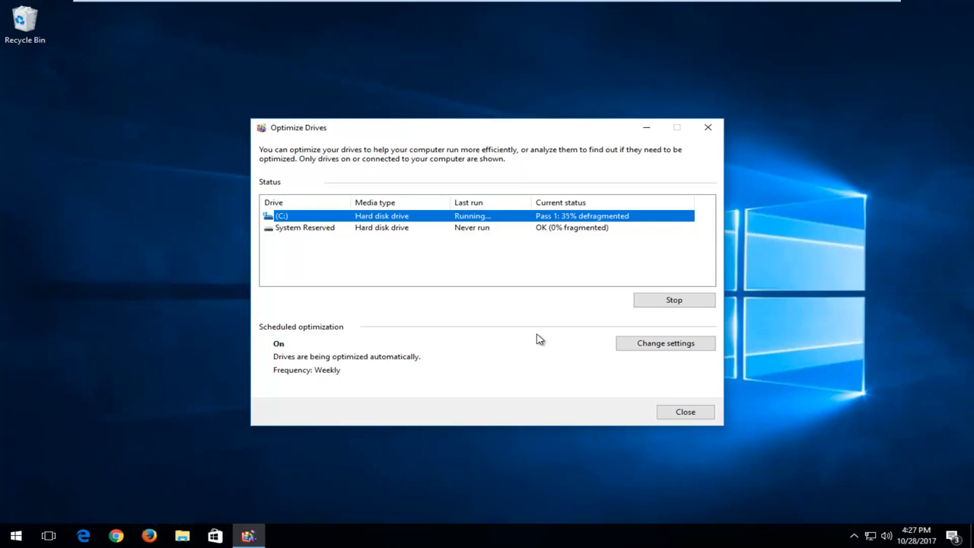
click(497, 236)
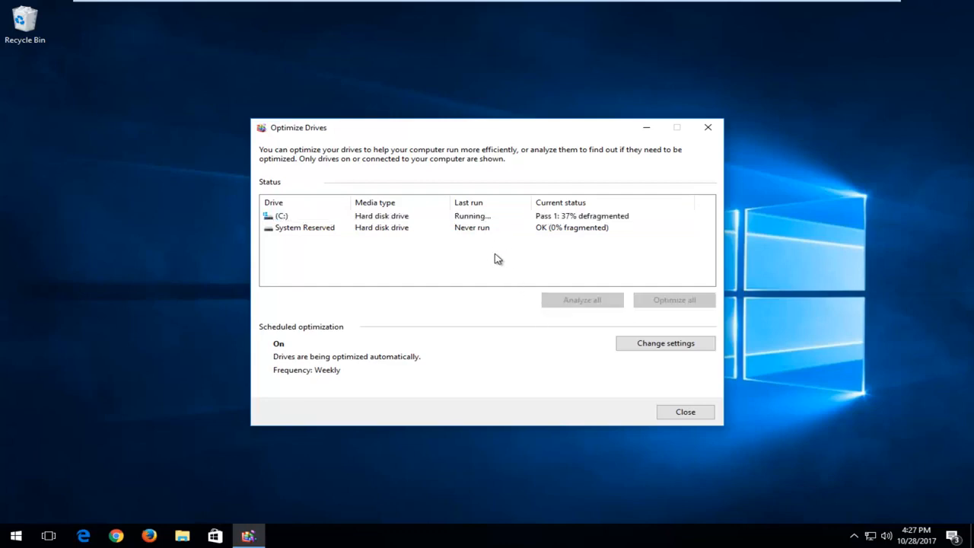